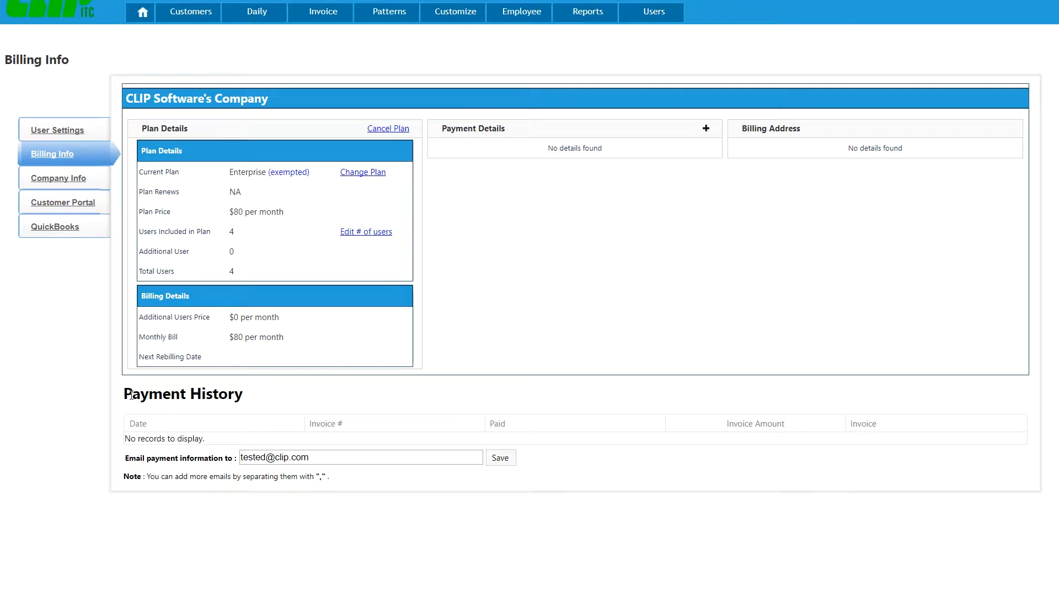
- Add a second, comma-separated e-mail address to the payment information recipients and save the list
{"action": "left_click_drag", "start_coordinate": [124, 395], "coordinate": [653, 455]}
{"action": "left_click", "coordinate": [651, 450]}
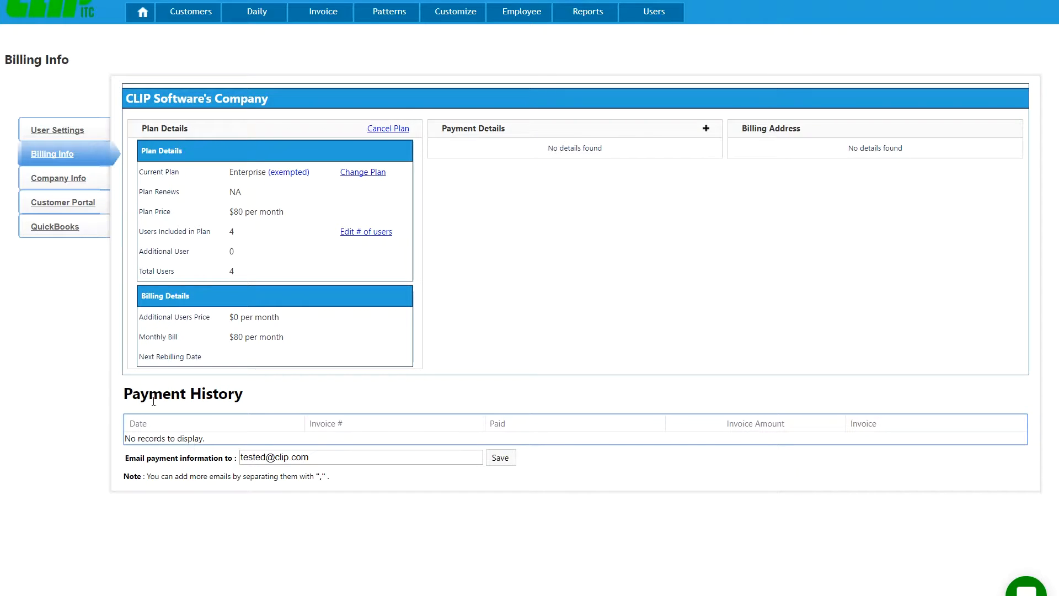
{"action": "left_click", "coordinate": [310, 463]}
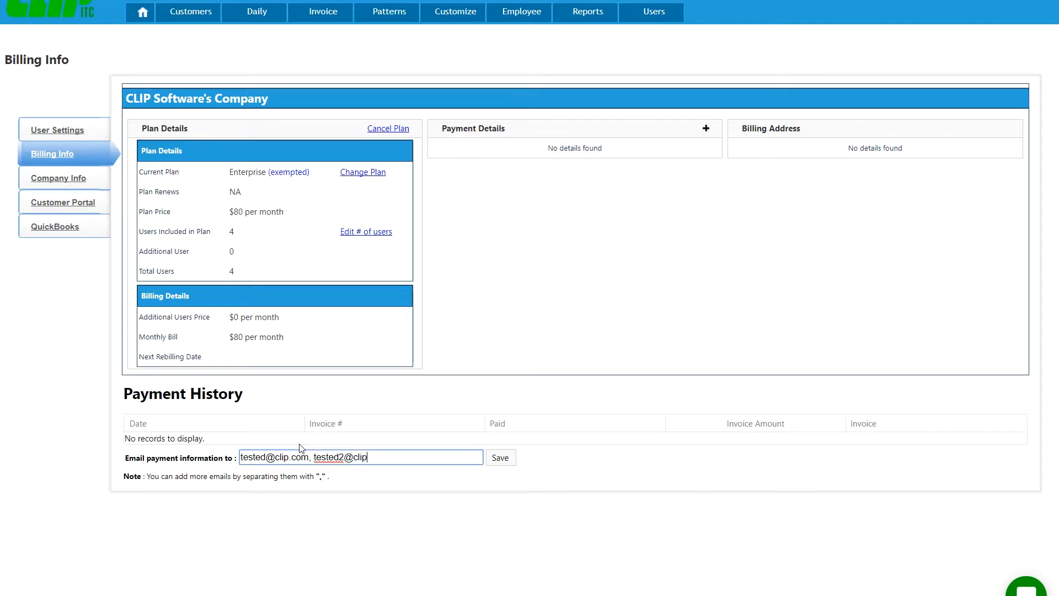
{"action": "left_click", "coordinate": [512, 459]}
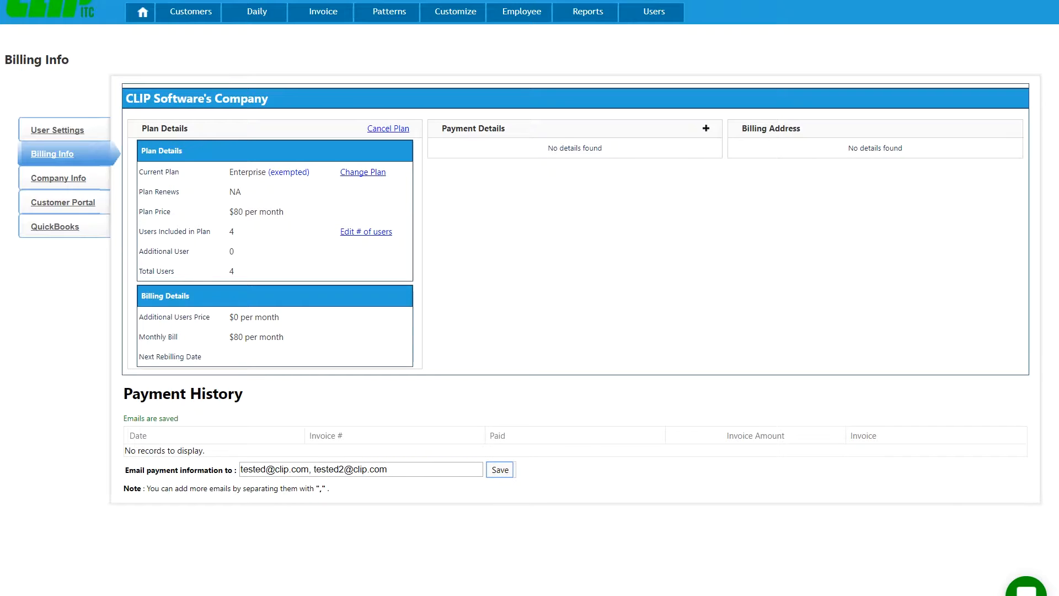
- Open the full record of the first listed customer and display that customer's estimates
{"action": "mouse_move", "coordinate": [191, 17]}
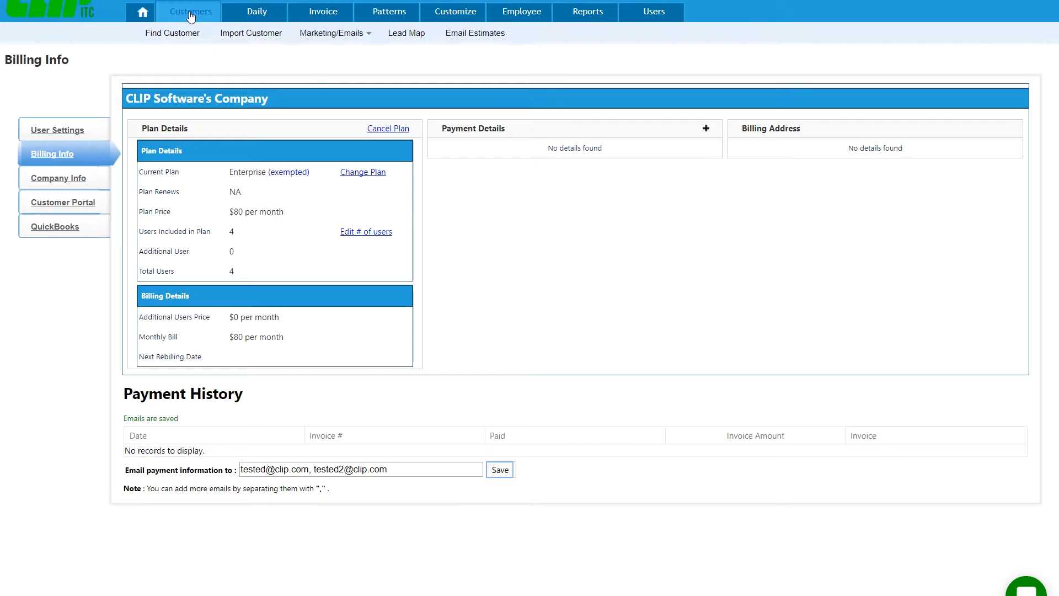
{"action": "left_click", "coordinate": [190, 14]}
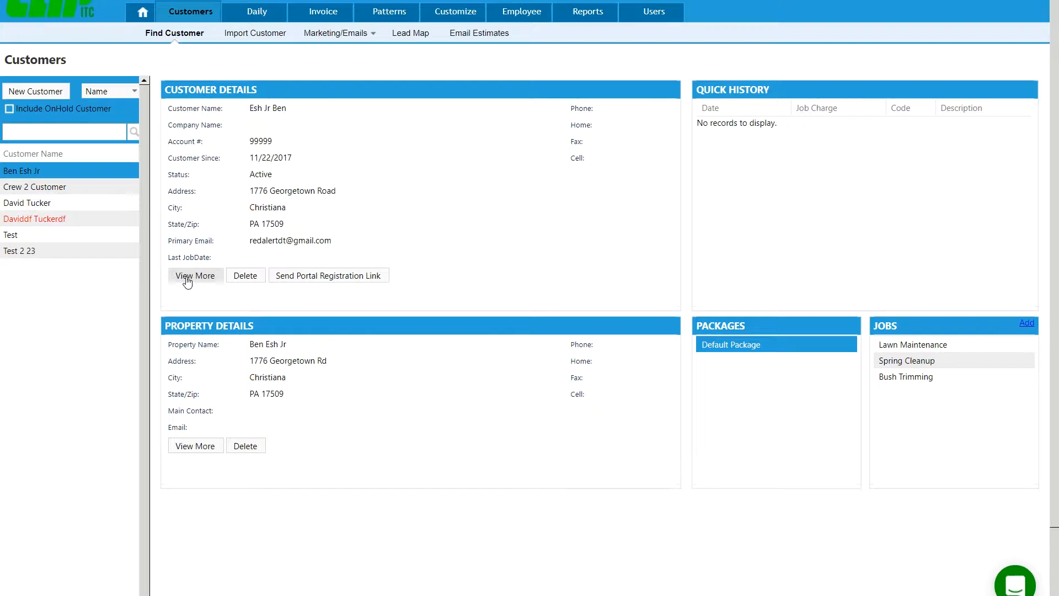
{"action": "double_click", "coordinate": [500, 267]}
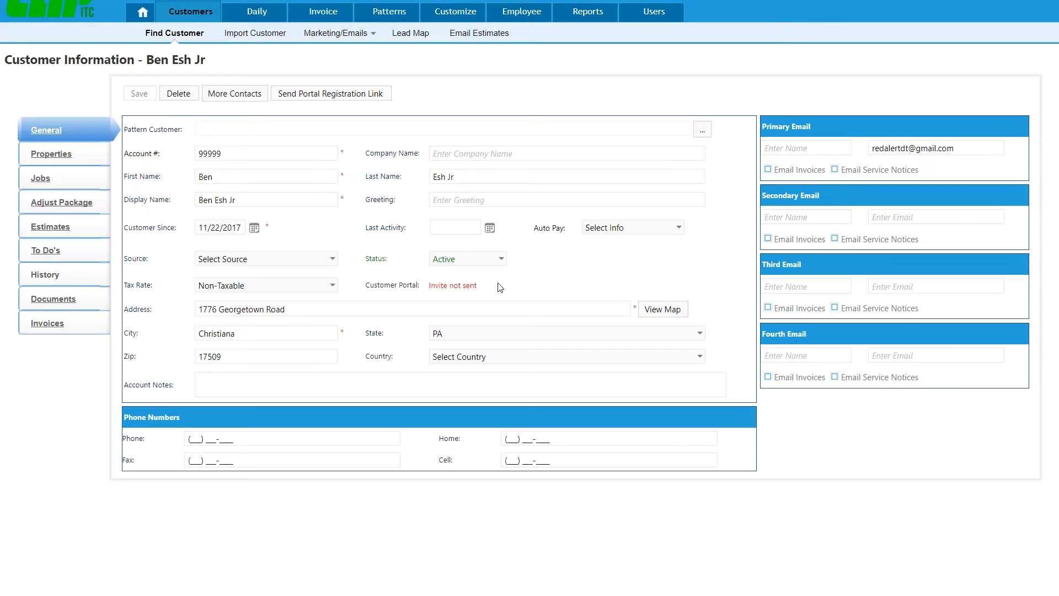
{"action": "left_click", "coordinate": [50, 226]}
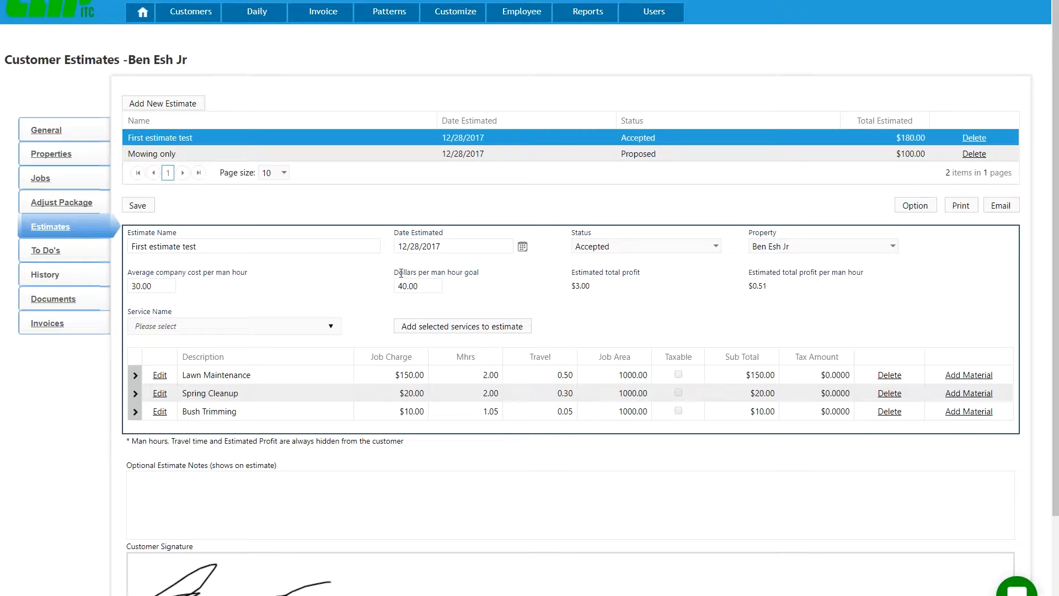
- Start a new estimate named "test" with an average company cost per man hour of 25 and a dollars per man hour goal of 40
{"action": "left_click", "coordinate": [164, 109]}
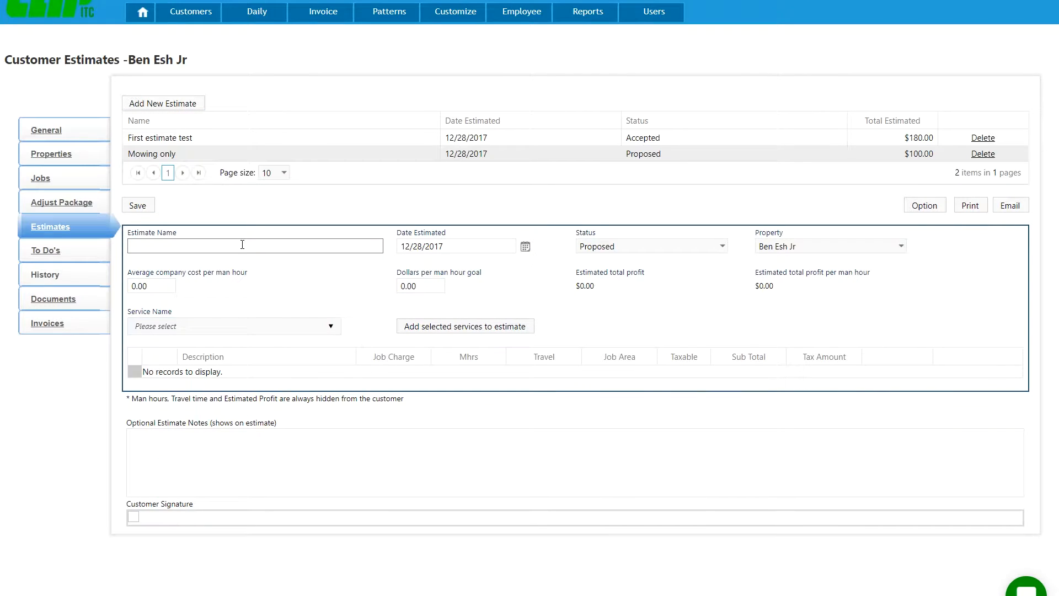
{"action": "left_click", "coordinate": [242, 245]}
{"action": "type", "text": "test"}
{"action": "left_click", "coordinate": [453, 248]}
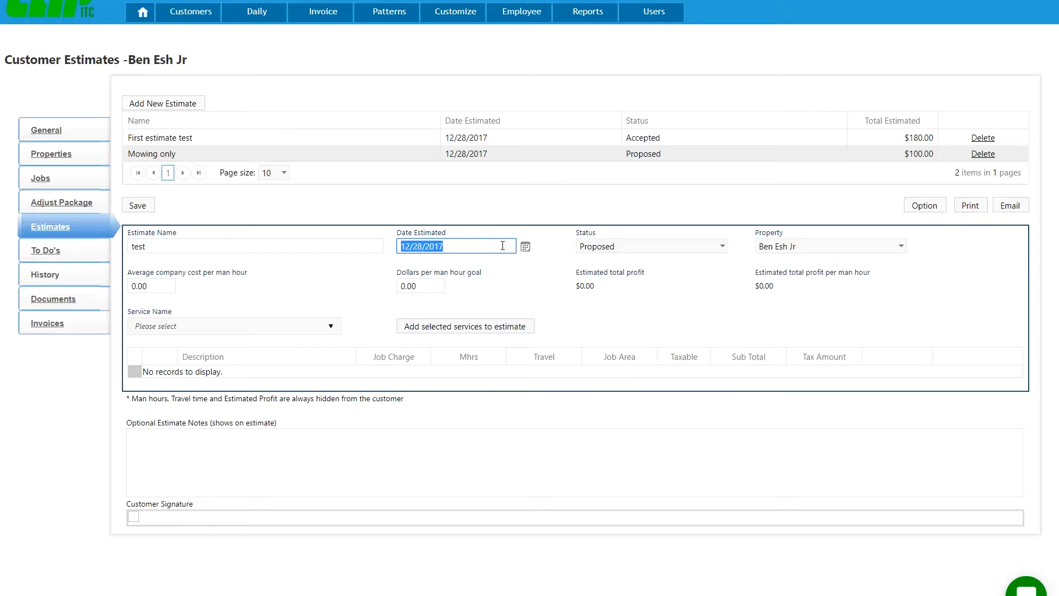
{"action": "left_click", "coordinate": [196, 273]}
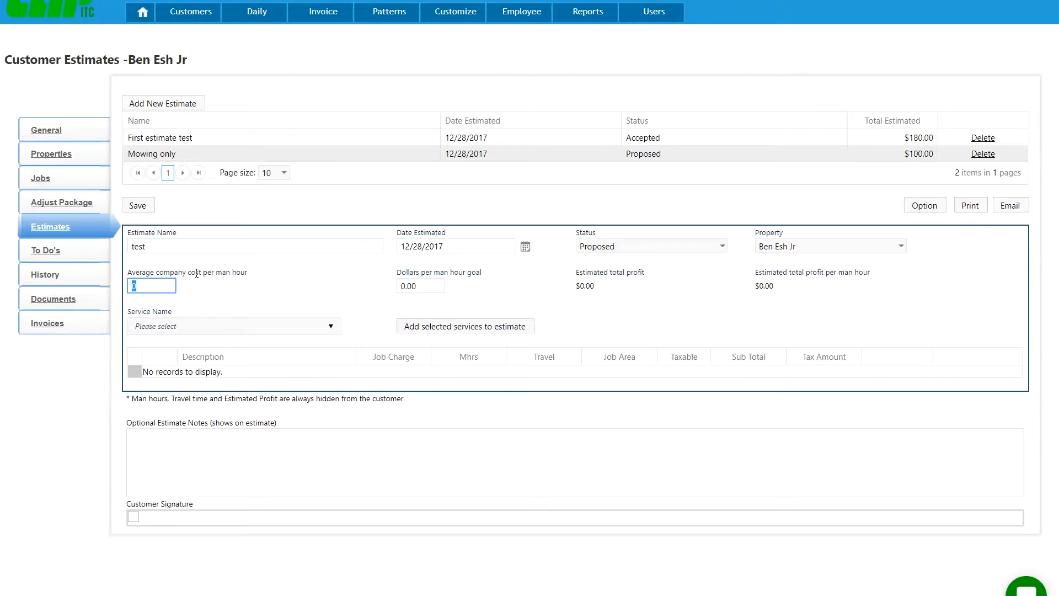
{"action": "type", "text": "25"}
{"action": "key", "text": "Tab"}
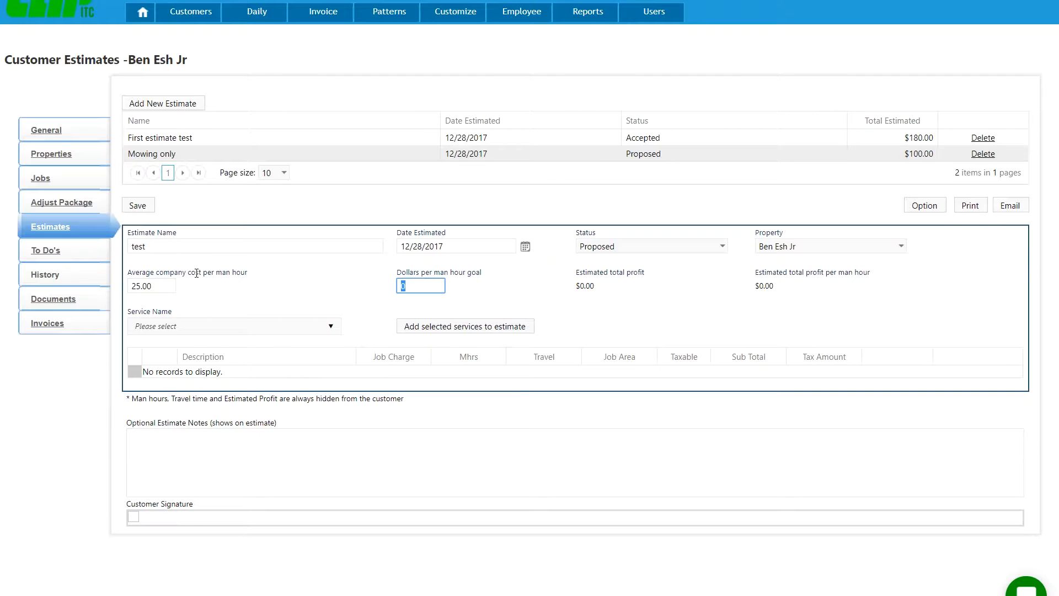
{"action": "type", "text": "40"}
{"action": "key", "text": "Tab"}
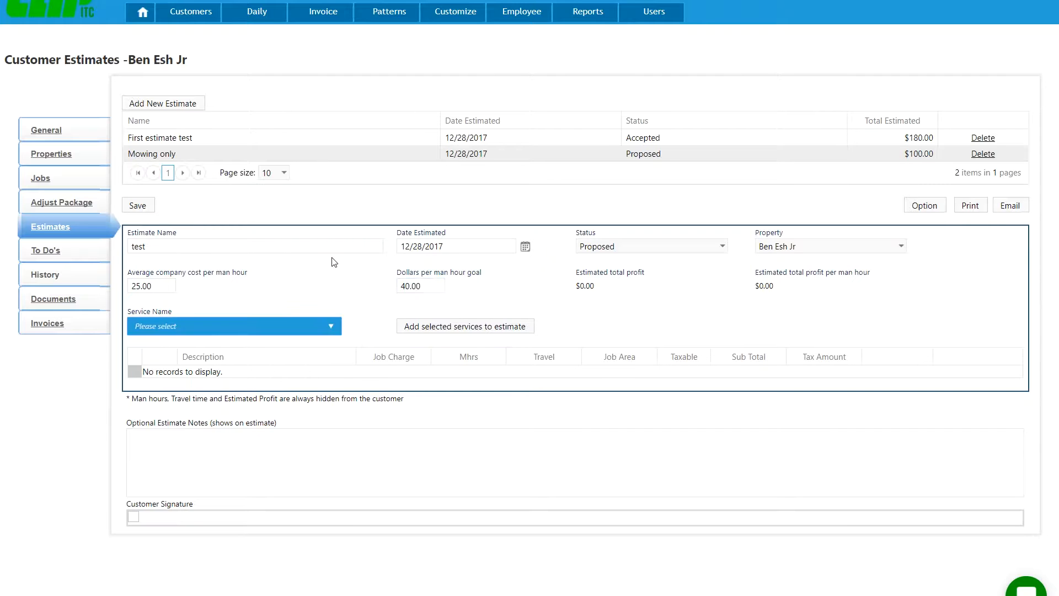
- Add the Bush Trimming service to the test estimate
{"action": "left_click", "coordinate": [262, 326]}
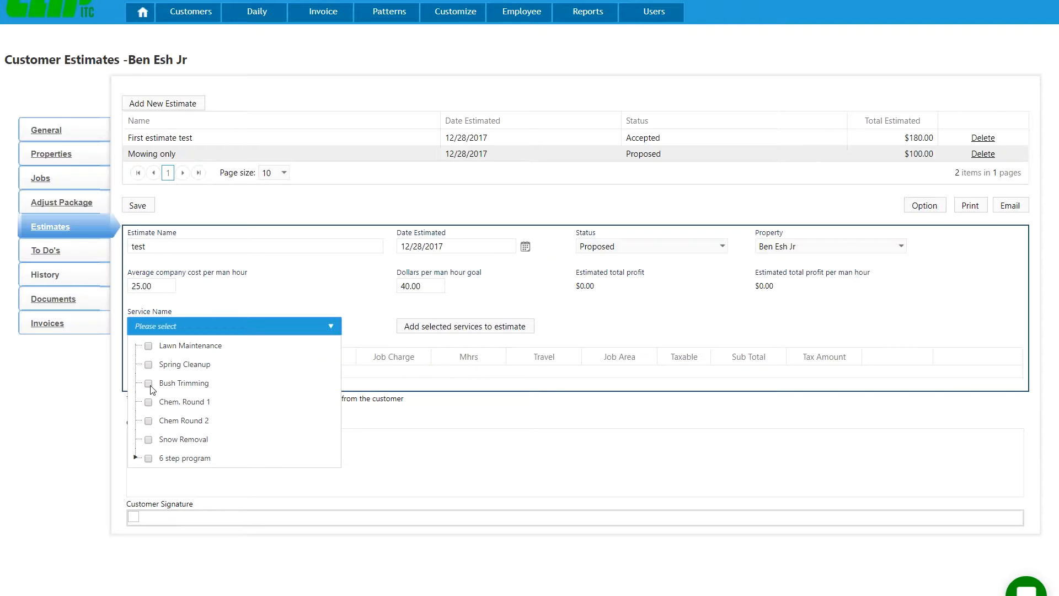
{"action": "left_click", "coordinate": [148, 384]}
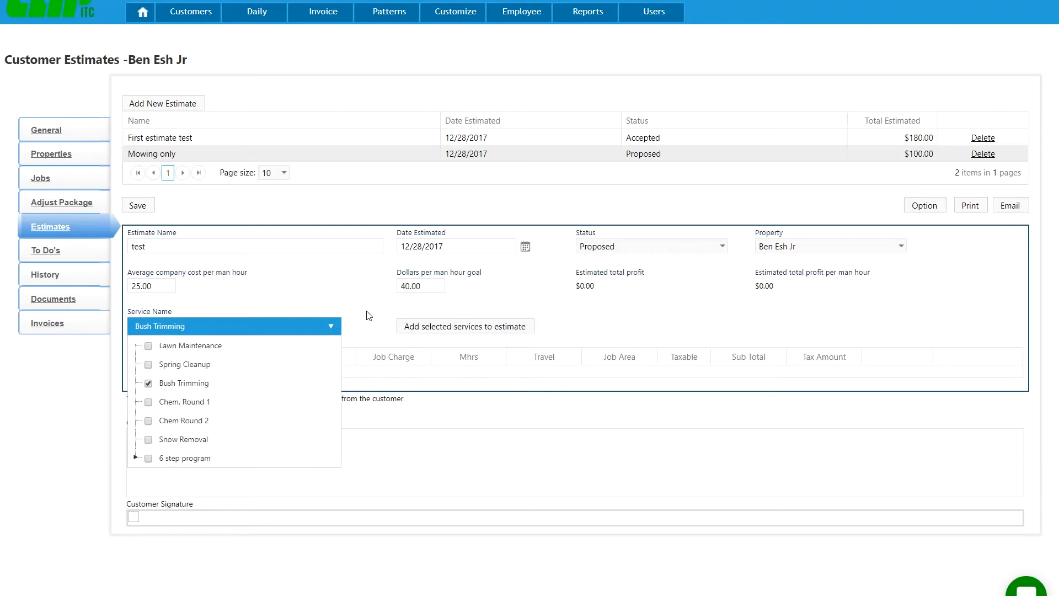
{"action": "left_click", "coordinate": [424, 328]}
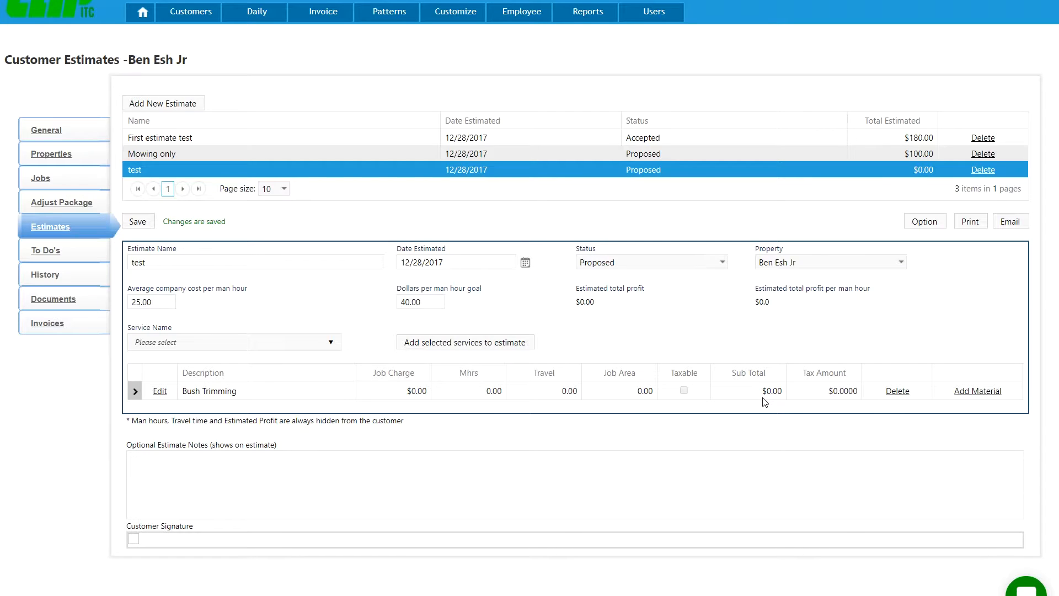
- Set the Bush Trimming line's job charge to 100, man hours to 1 and job area to 1000, then save it
{"action": "left_click", "coordinate": [160, 392]}
{"action": "left_click", "coordinate": [430, 297]}
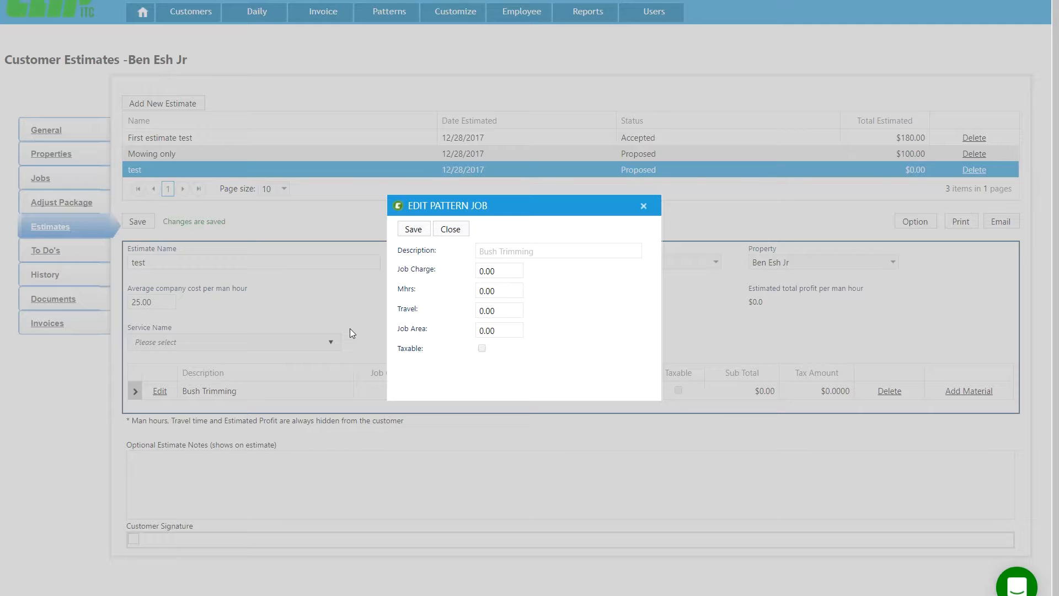
{"action": "left_click", "coordinate": [495, 269]}
{"action": "key", "text": "Tab"}
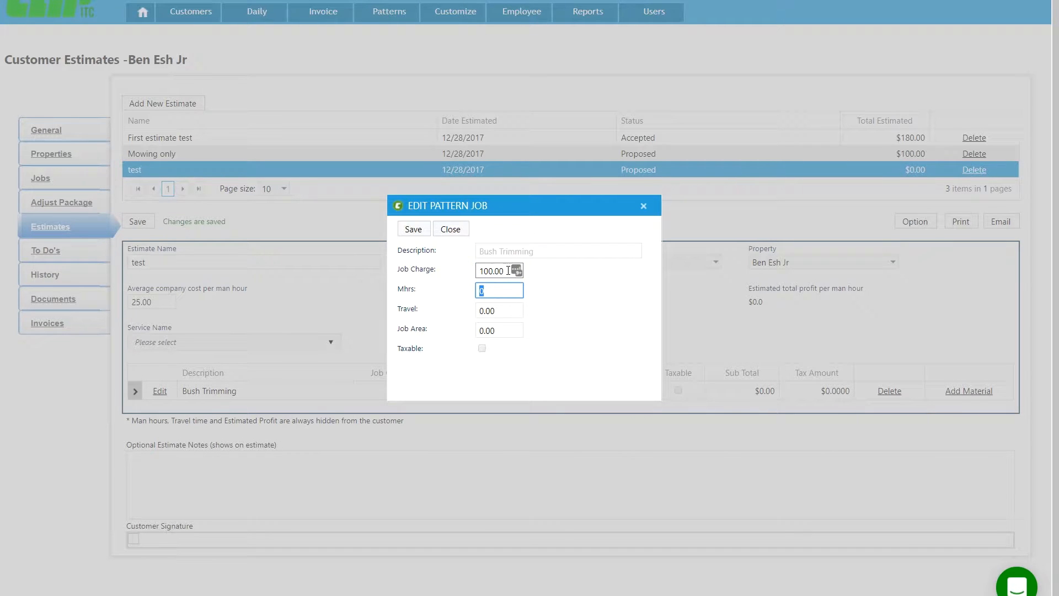
{"action": "type", "text": "1"}
{"action": "key", "text": "Tab"}
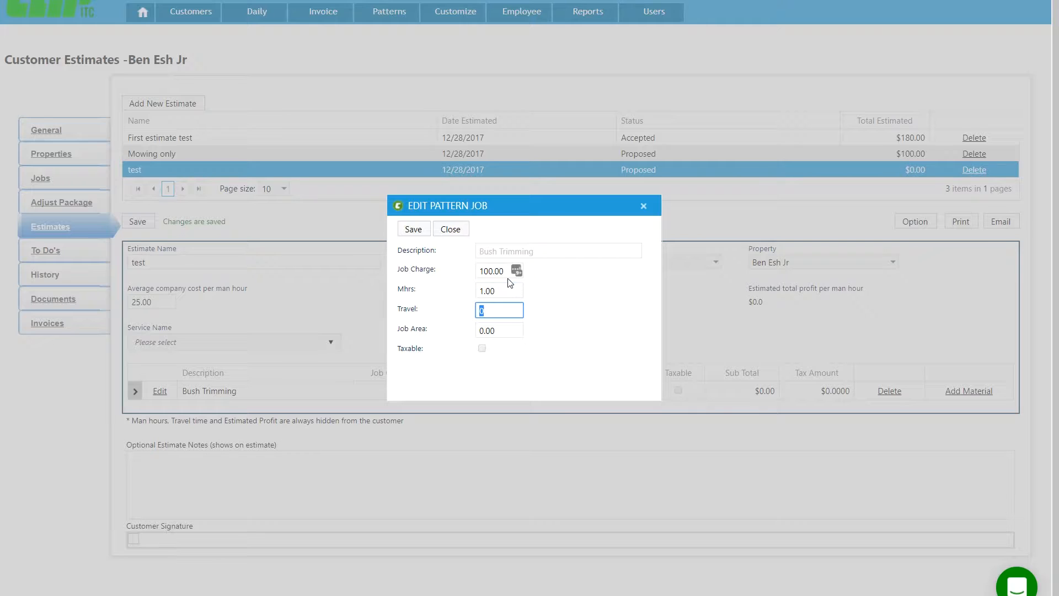
{"action": "key", "text": "Tab"}
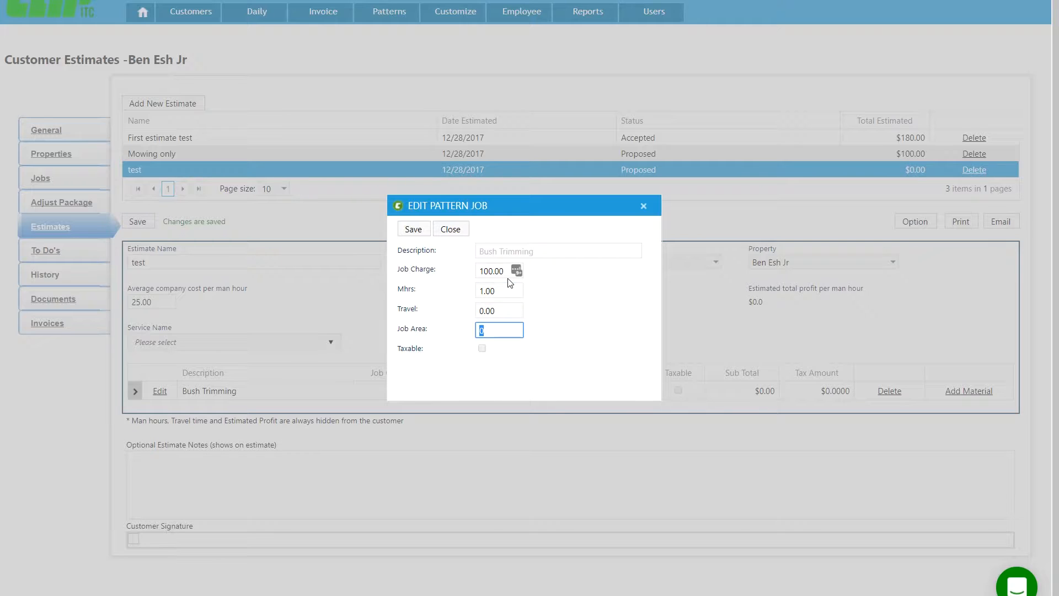
{"action": "type", "text": "1000"}
{"action": "key", "text": "Tab"}
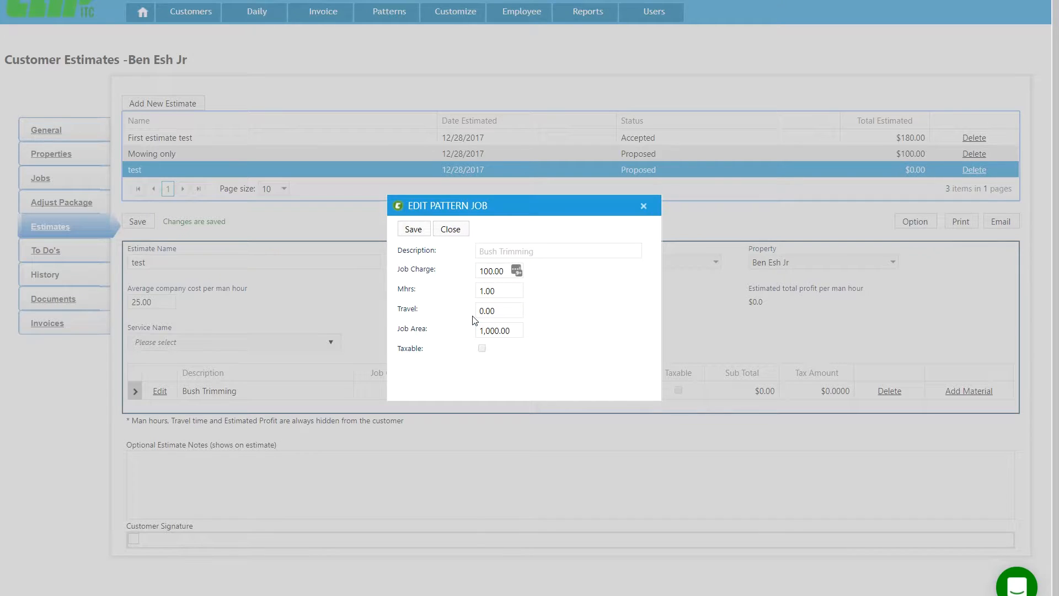
{"action": "left_click", "coordinate": [417, 231]}
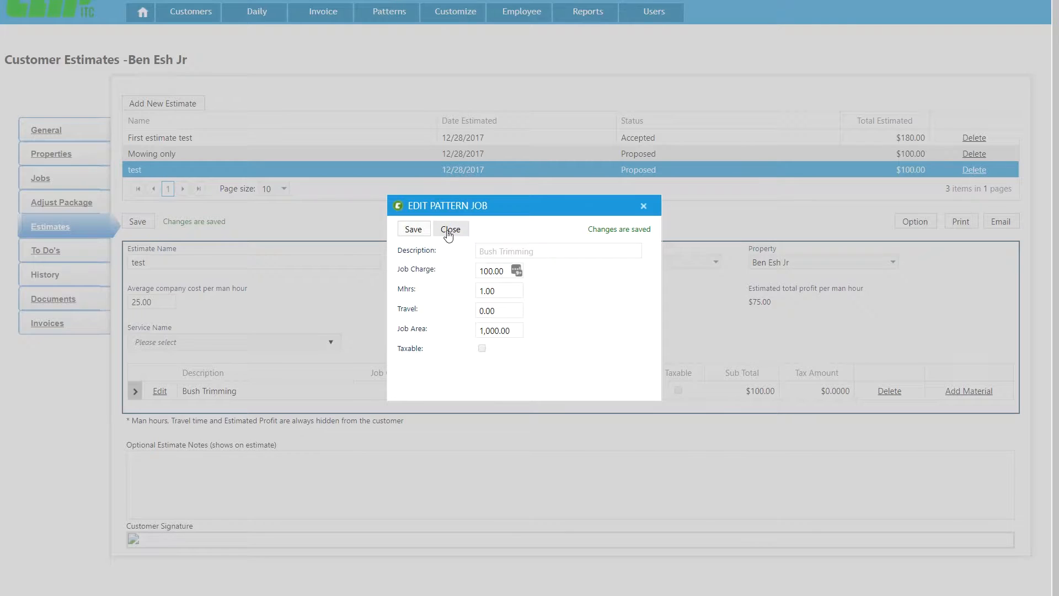
{"action": "left_click", "coordinate": [450, 229]}
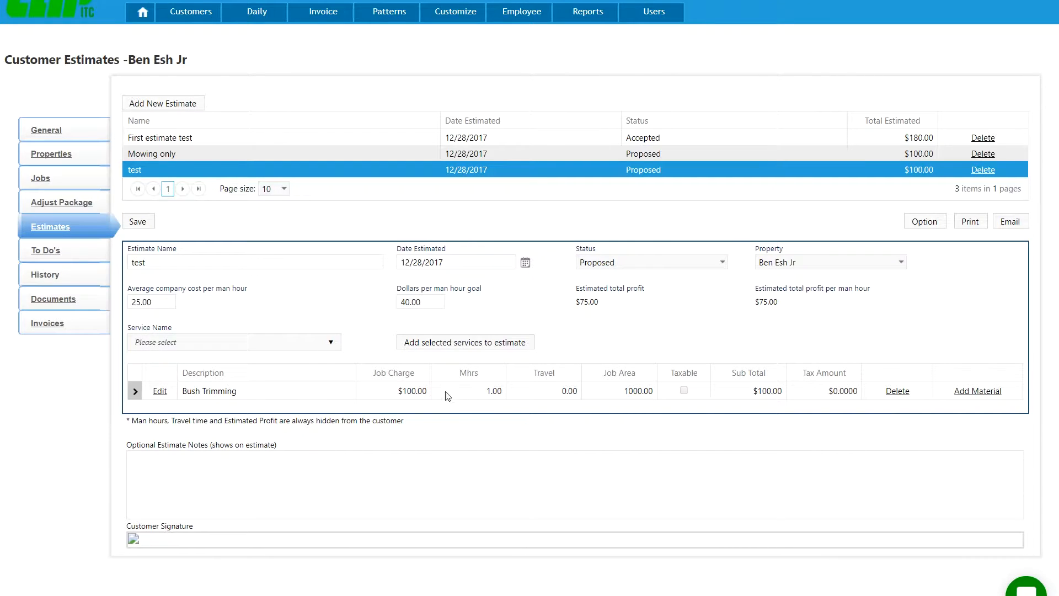
- Examine the estimate's average company cost per man hour, estimated total profit and estimated profit per man hour
{"action": "left_click_drag", "start_coordinate": [604, 305], "coordinate": [580, 302]}
{"action": "left_click", "coordinate": [582, 301]}
{"action": "left_click", "coordinate": [138, 303]}
{"action": "left_click_drag", "start_coordinate": [174, 288], "coordinate": [231, 288]}
{"action": "left_click", "coordinate": [246, 291]}
{"action": "mouse_move", "coordinate": [783, 305]}
{"action": "left_mouse_down"}
{"action": "mouse_move", "coordinate": [757, 307]}
{"action": "mouse_move", "coordinate": [788, 303]}
{"action": "left_mouse_up"}
{"action": "left_click", "coordinate": [757, 307]}
{"action": "left_click", "coordinate": [783, 305]}
- Email the test estimate to the customer and open the customer's view of it in the browser
{"action": "left_click", "coordinate": [1010, 223]}
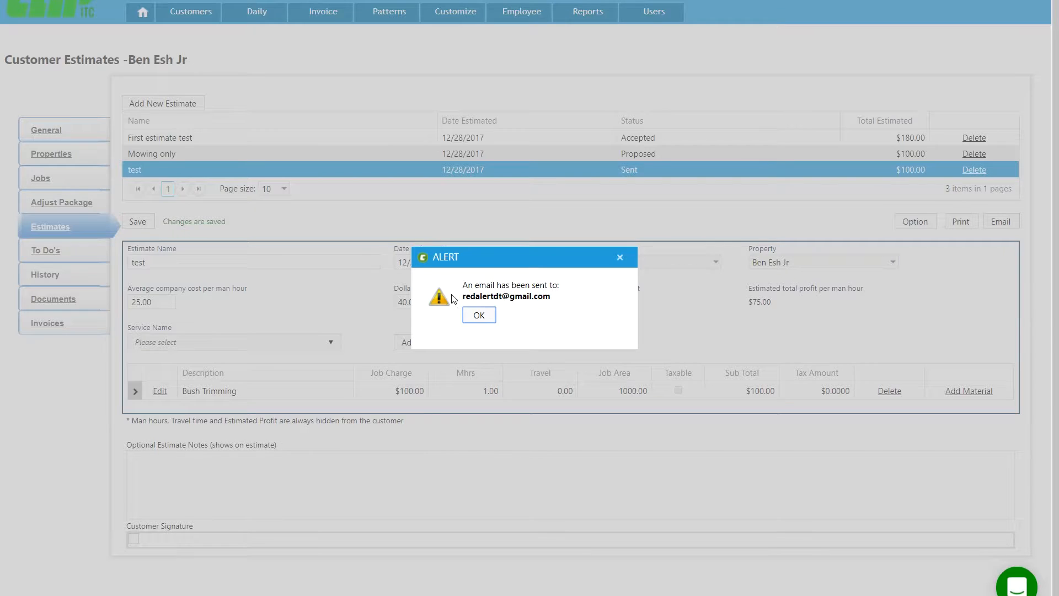
{"action": "left_click", "coordinate": [479, 315]}
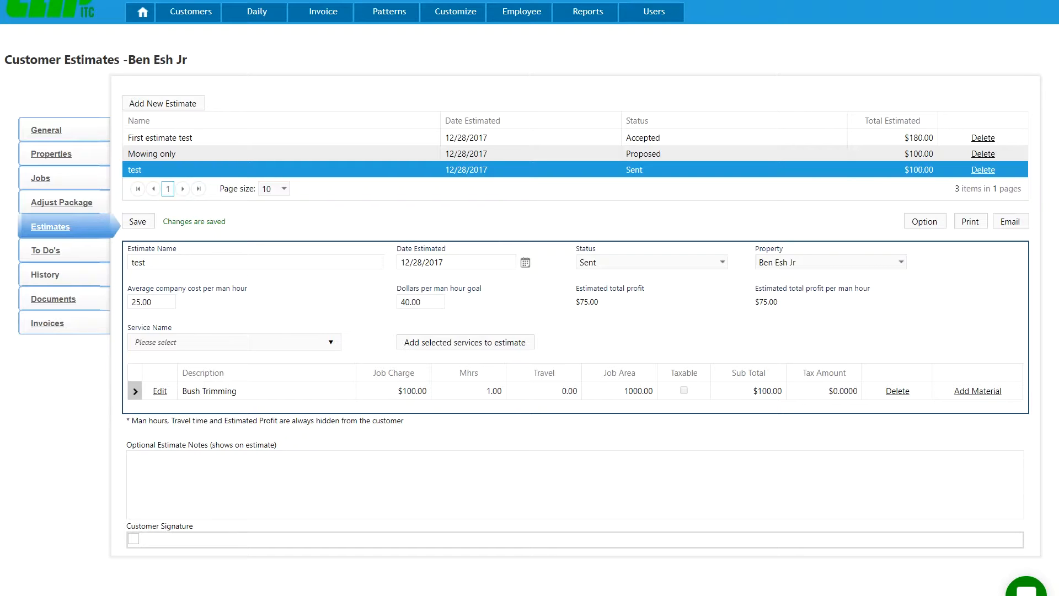
{"action": "left_click_drag", "start_coordinate": [0, 1], "coordinate": [655, 1]}
{"action": "left_click", "coordinate": [398, 306]}
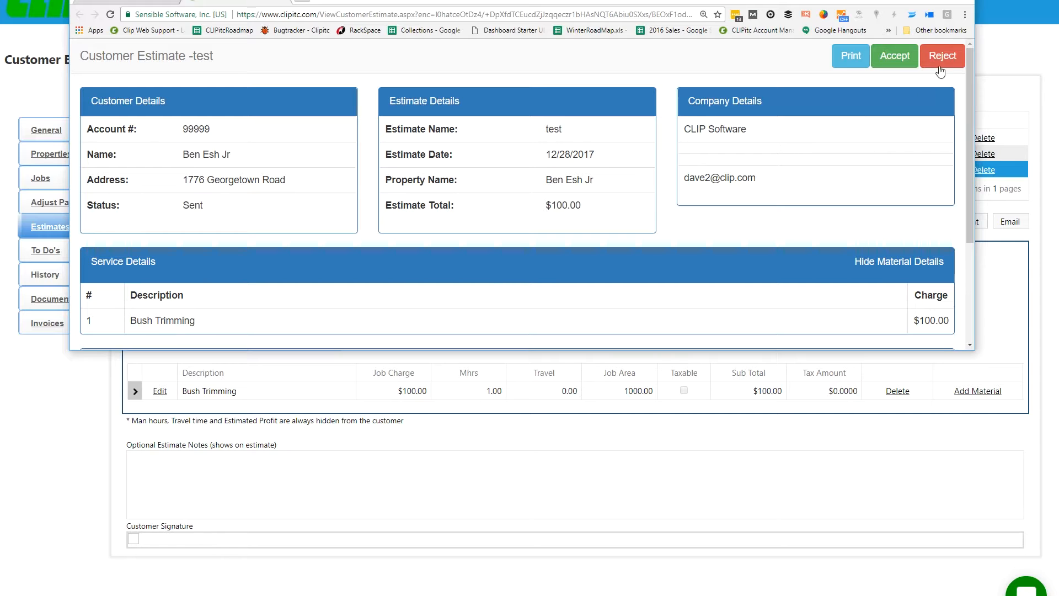
- Accept the test estimate from the customer's view with a handwritten signature, and close that page
{"action": "left_click", "coordinate": [893, 58]}
{"action": "mouse_move", "coordinate": [418, 177]}
{"action": "left_mouse_down"}
{"action": "mouse_move", "coordinate": [434, 156]}
{"action": "mouse_move", "coordinate": [468, 152]}
{"action": "mouse_move", "coordinate": [493, 175]}
{"action": "mouse_move", "coordinate": [550, 175]}
{"action": "left_mouse_up"}
{"action": "left_click", "coordinate": [485, 258]}
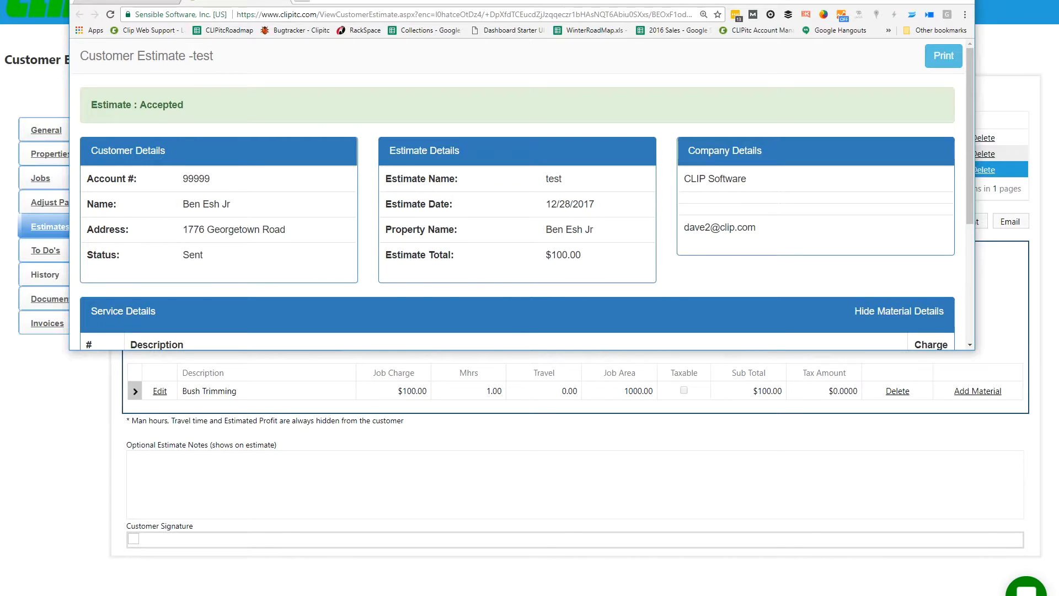
{"action": "key", "text": "ctrl+w"}
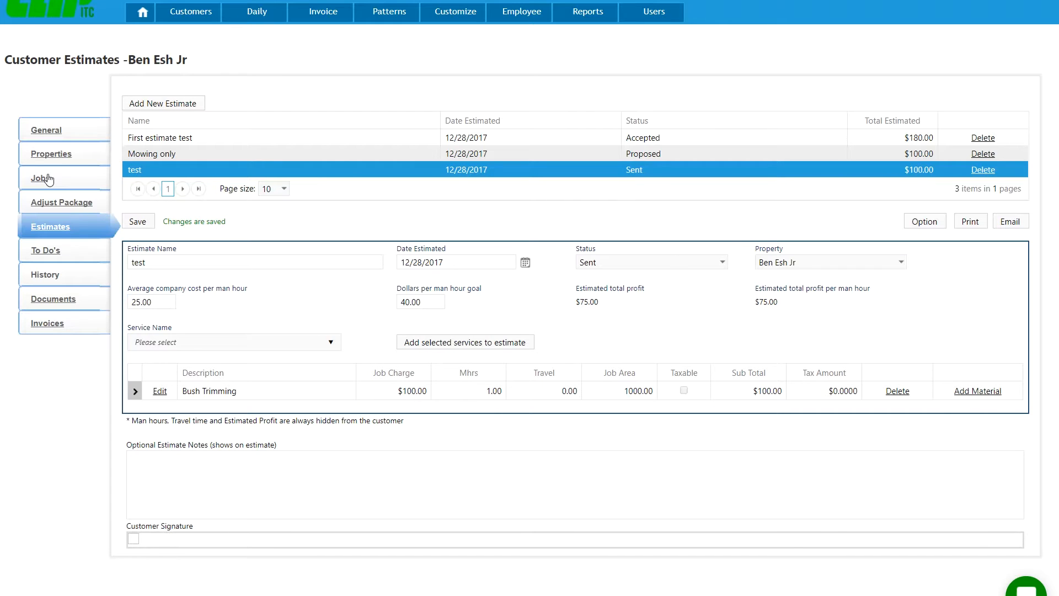
- Open the customer's Bush Trimming job and examine its charge per job, next visit date, charge per hour and crew number
{"action": "left_click", "coordinate": [112, 168]}
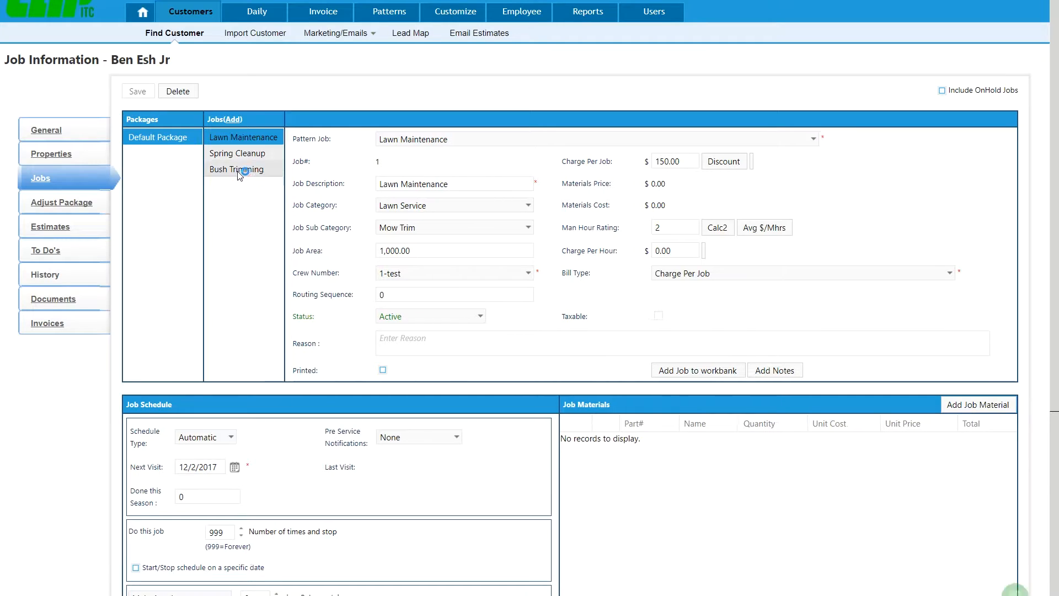
{"action": "left_click", "coordinate": [241, 171]}
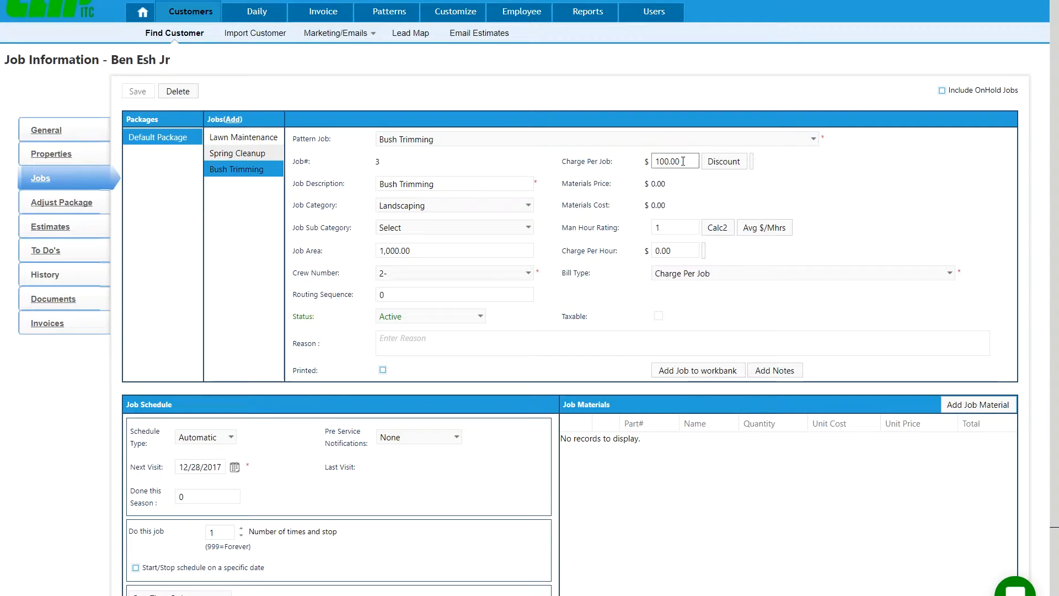
{"action": "left_click", "coordinate": [681, 162]}
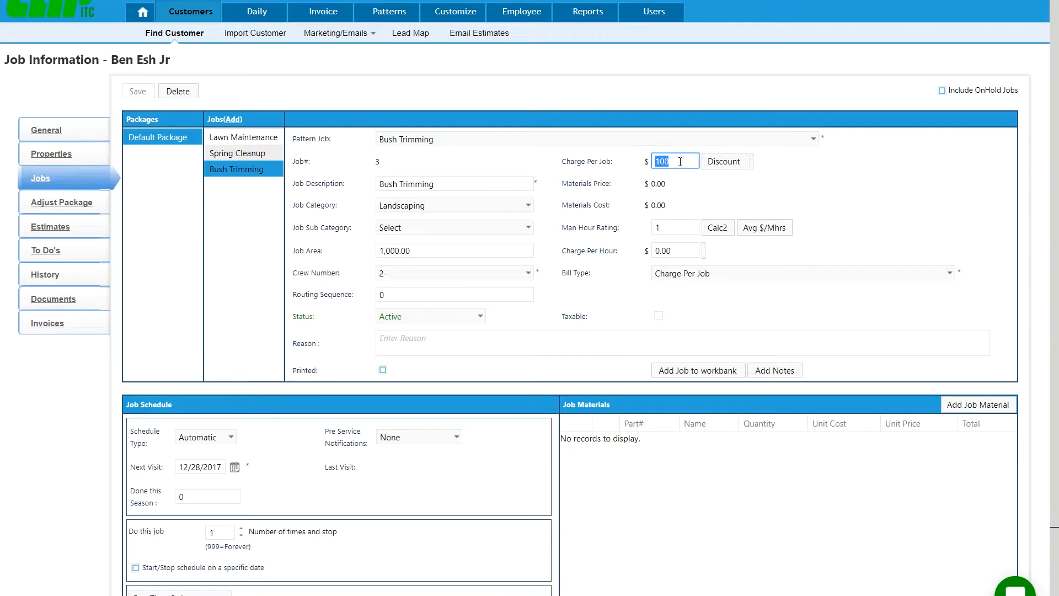
{"action": "left_click", "coordinate": [807, 182]}
{"action": "left_click", "coordinate": [202, 467]}
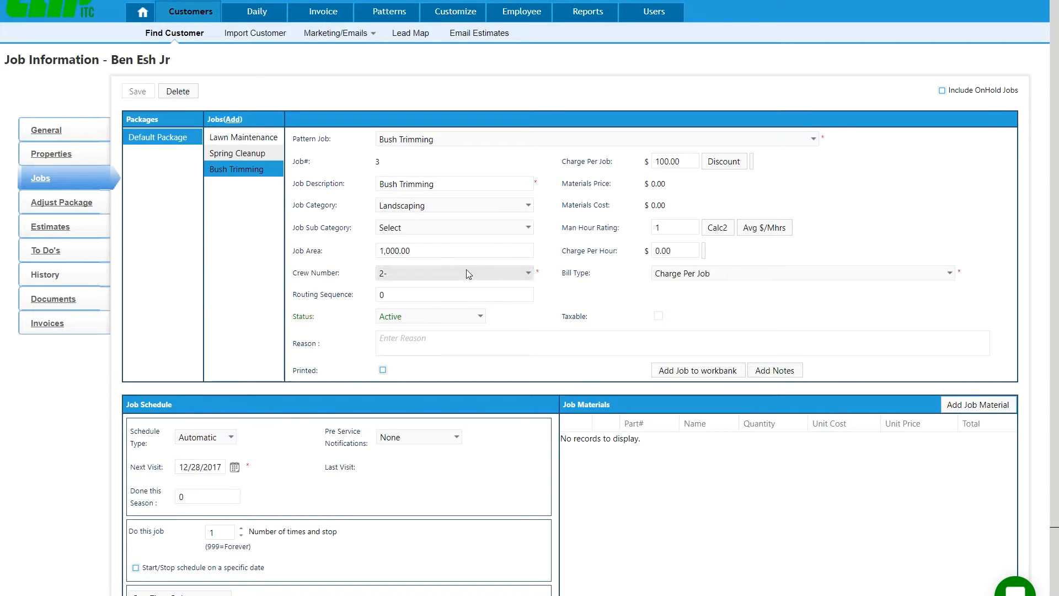
{"action": "left_click", "coordinate": [680, 249]}
{"action": "left_click_drag", "start_coordinate": [329, 252], "coordinate": [328, 272]}
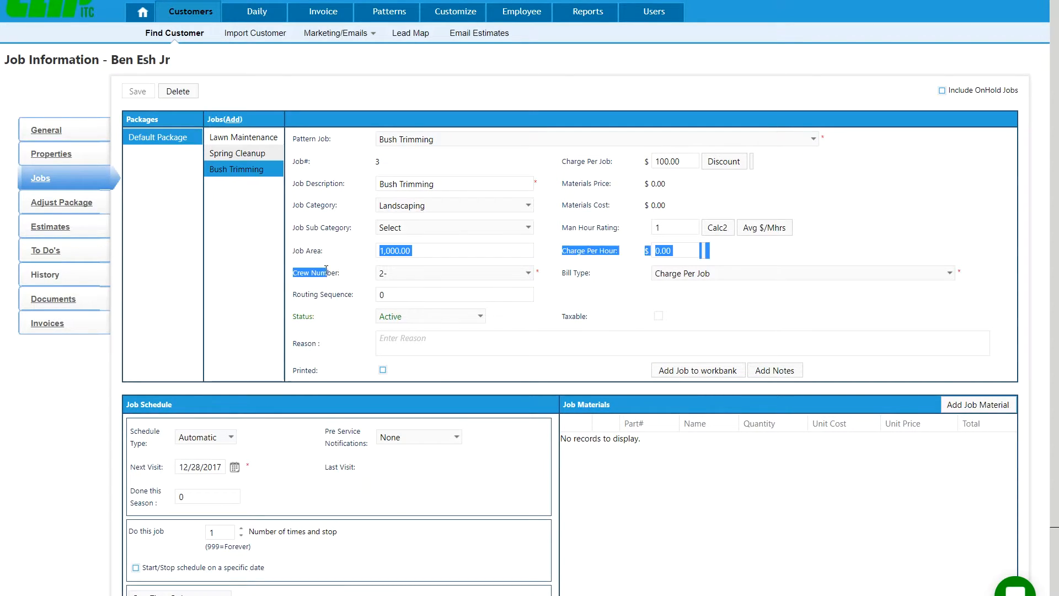
{"action": "left_click", "coordinate": [418, 272]}
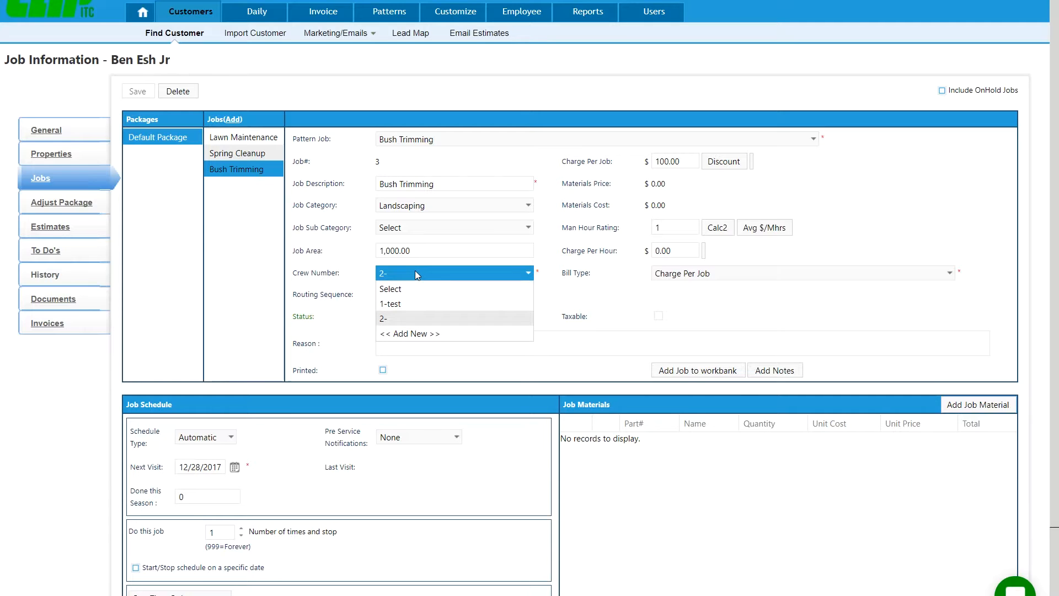
{"action": "left_click", "coordinate": [339, 274]}
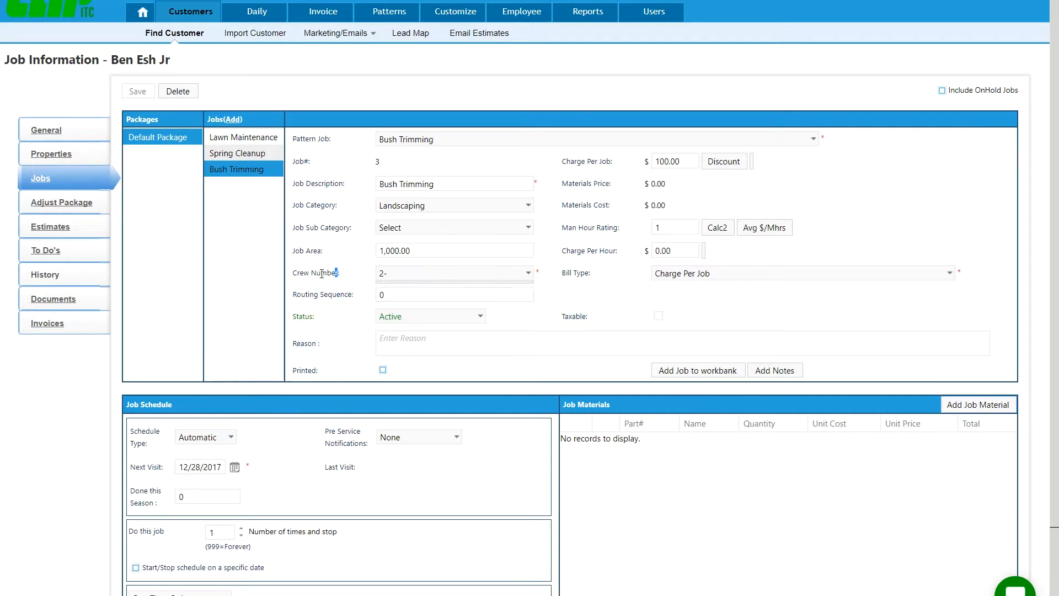
{"action": "left_click_drag", "start_coordinate": [321, 274], "coordinate": [328, 272]}
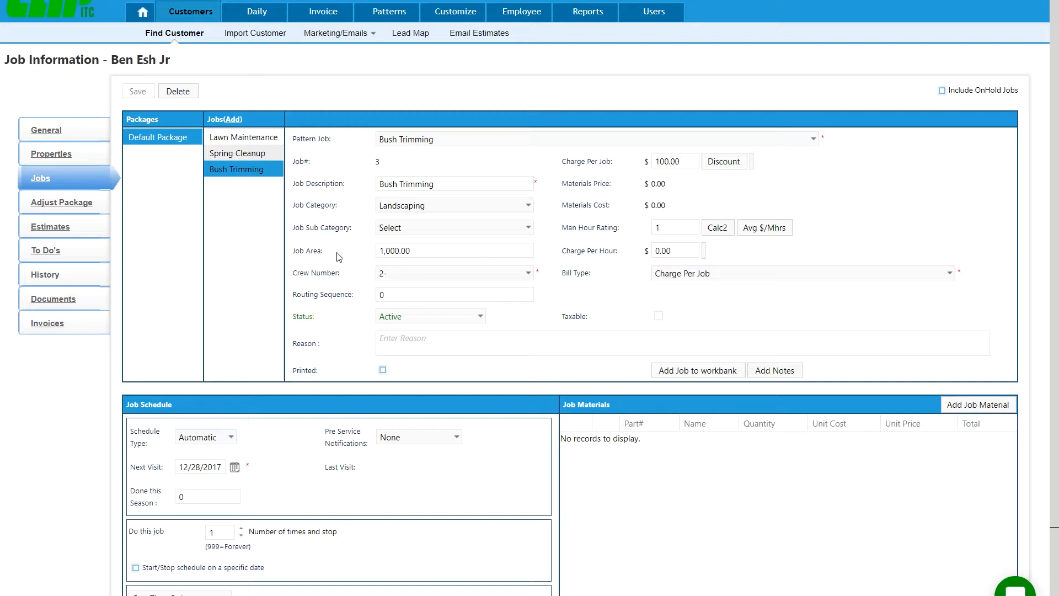
- Generate the route sheet report using the Route Sheet One Per Page layout
{"action": "mouse_move", "coordinate": [267, 21]}
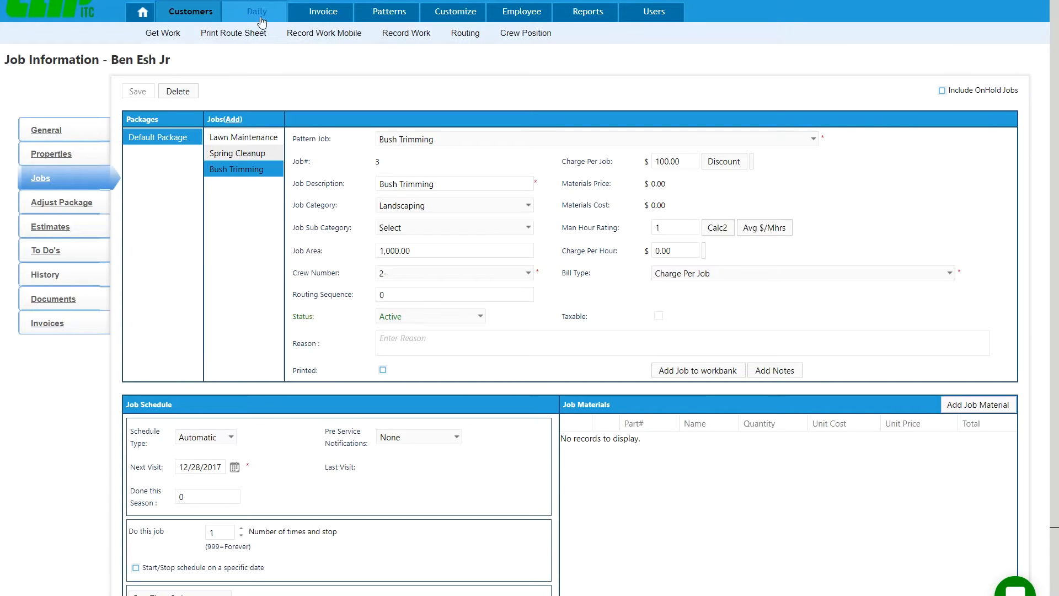
{"action": "left_click", "coordinate": [254, 40]}
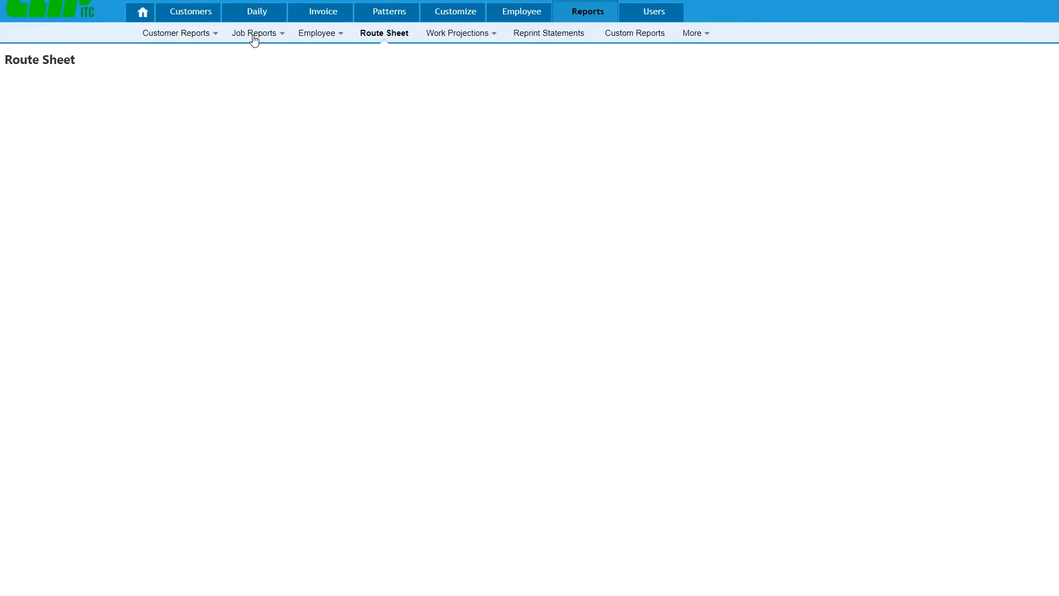
{"action": "left_click", "coordinate": [703, 221]}
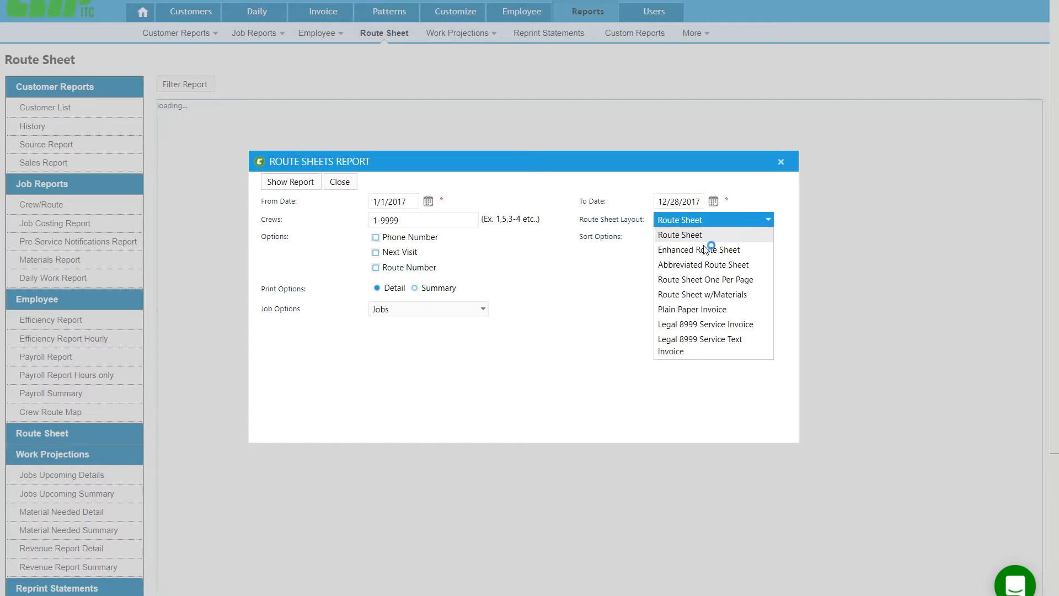
{"action": "left_click", "coordinate": [734, 283]}
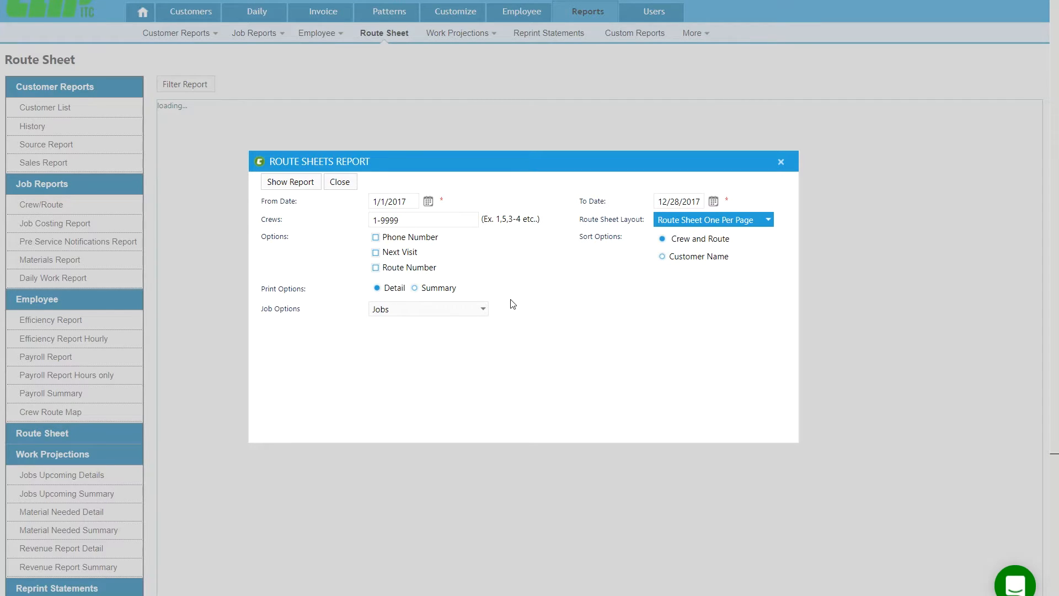
{"action": "left_click", "coordinate": [309, 186]}
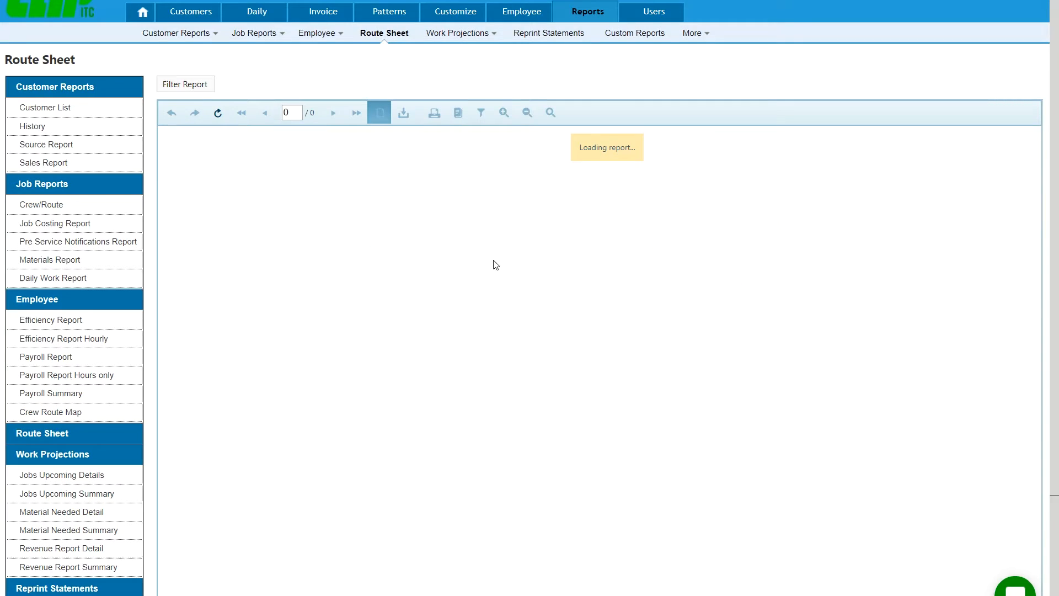
- Page through the route sheet report to page 5 and examine the Lawn Maintenance job's budgeted time by crew size
{"action": "scroll", "coordinate": [481, 263], "scroll_direction": "down", "scroll_amount": 2}
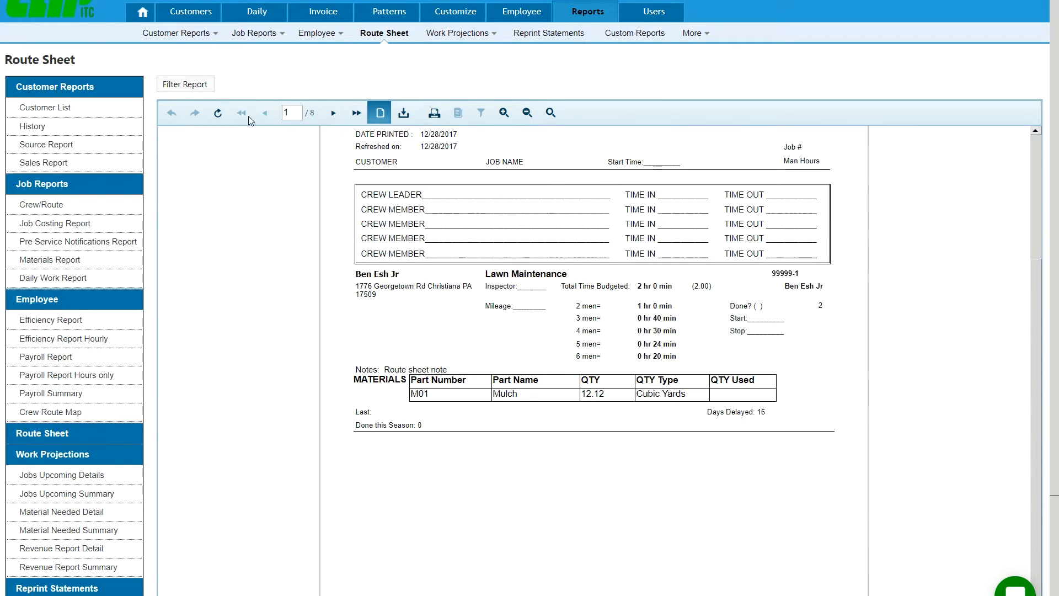
{"action": "left_click", "coordinate": [332, 115]}
{"action": "left_click", "coordinate": [332, 113]}
{"action": "left_click", "coordinate": [332, 113]}
{"action": "left_click", "coordinate": [333, 113]}
{"action": "scroll", "coordinate": [374, 251], "scroll_direction": "down", "scroll_amount": 3}
{"action": "scroll", "coordinate": [374, 251], "scroll_direction": "up", "scroll_amount": 2}
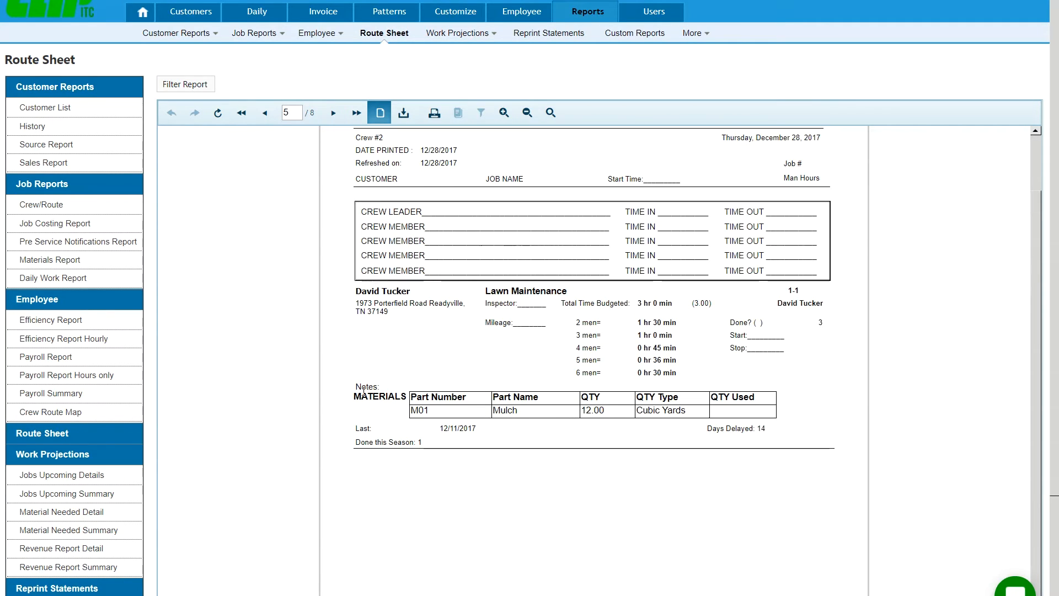
{"action": "left_click_drag", "start_coordinate": [570, 303], "coordinate": [658, 358]}
{"action": "left_click", "coordinate": [658, 358]}
- Run the custom report with the History view and examine the times in the Time In column
{"action": "left_click", "coordinate": [626, 33]}
{"action": "left_click", "coordinate": [311, 90]}
{"action": "left_click", "coordinate": [300, 116]}
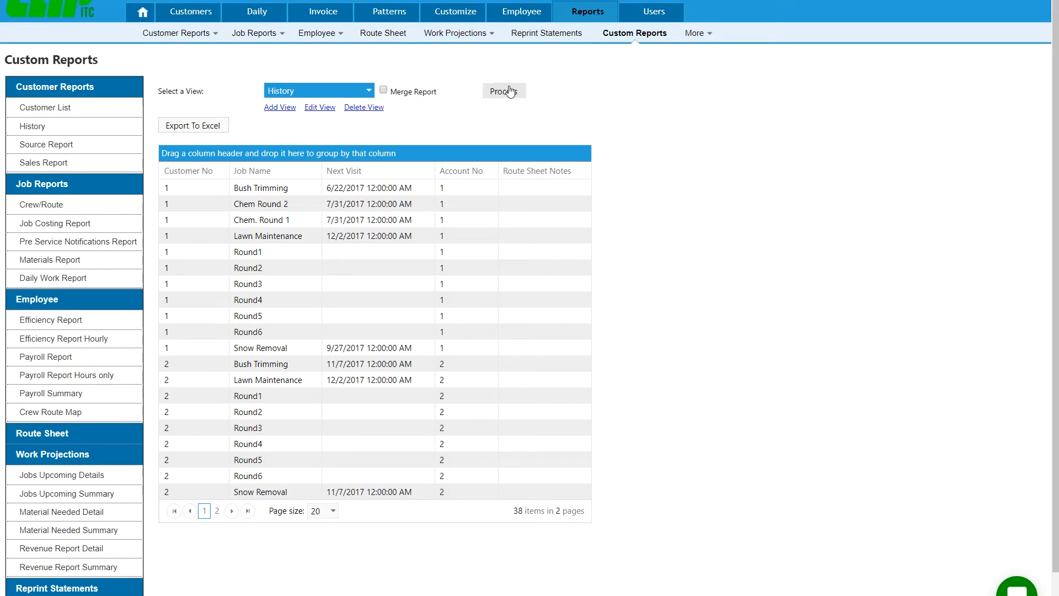
{"action": "left_click", "coordinate": [505, 92]}
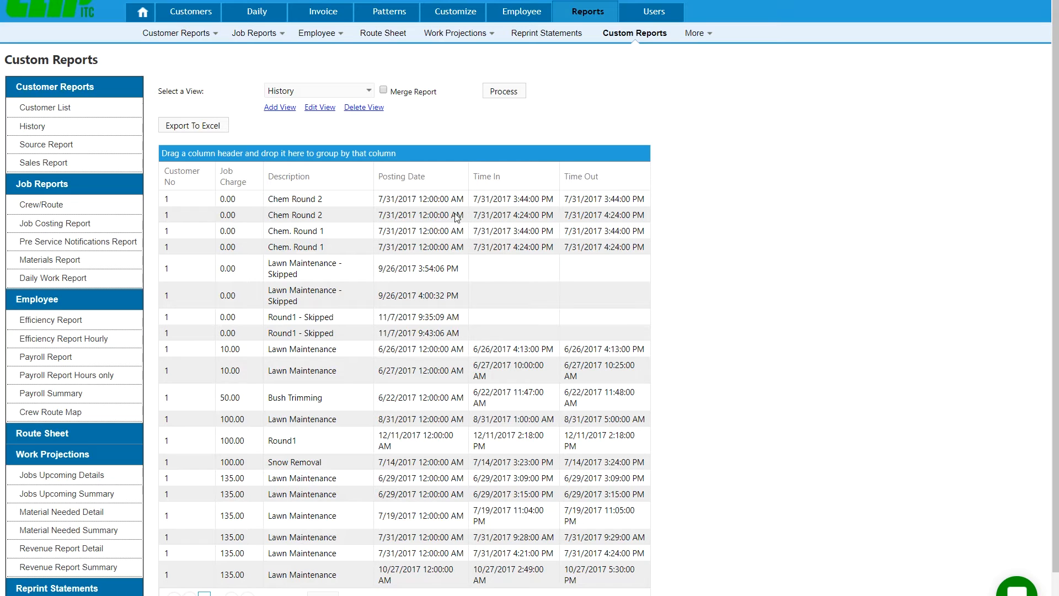
{"action": "left_click", "coordinate": [521, 204]}
{"action": "left_click_drag", "start_coordinate": [521, 204], "coordinate": [557, 203]}
- Open the company information in the user settings and examine the current time zone
{"action": "mouse_move", "coordinate": [253, 13]}
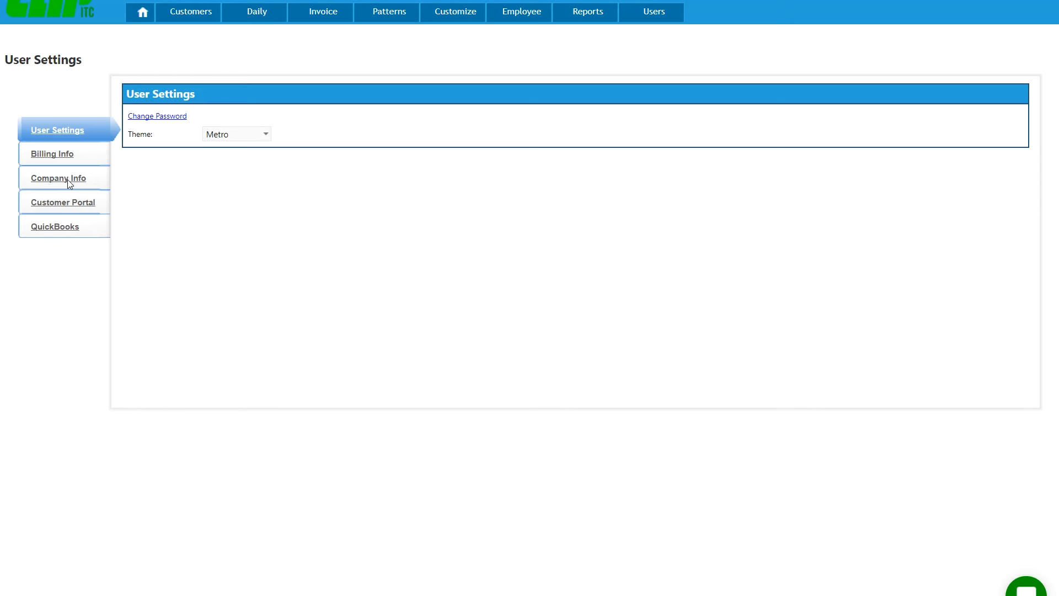
{"action": "left_click", "coordinate": [68, 179]}
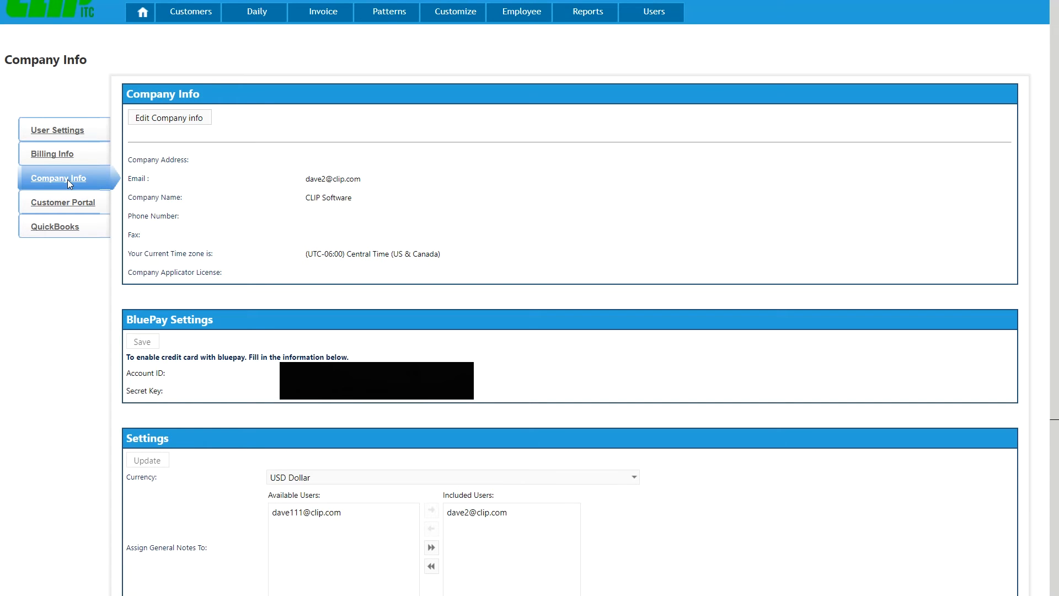
{"action": "left_click_drag", "start_coordinate": [313, 254], "coordinate": [441, 254]}
{"action": "left_click", "coordinate": [441, 253]}
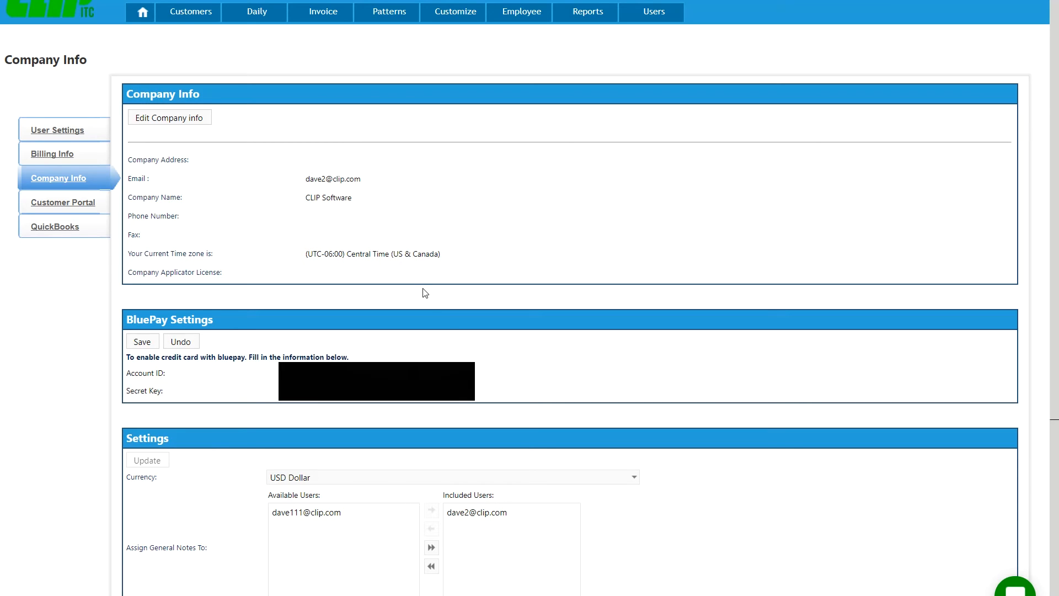